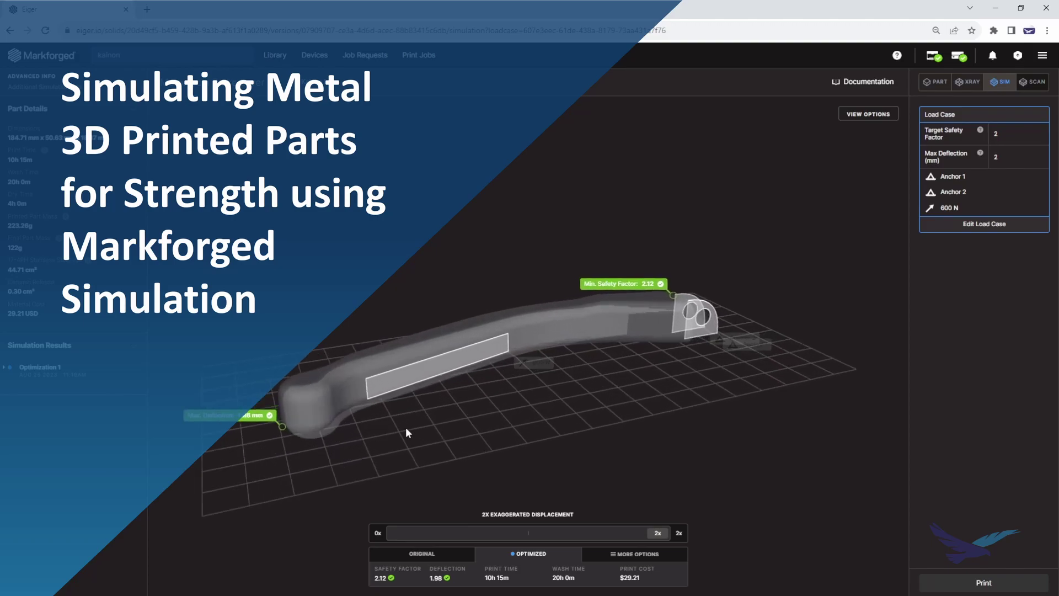
left_click_drag(657, 533, 382, 518)
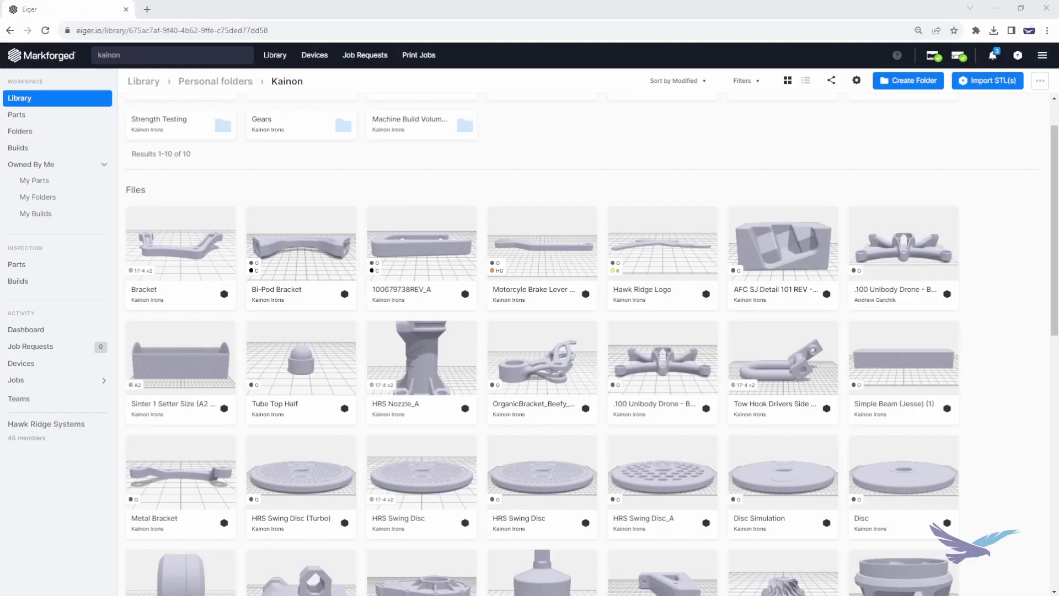
- Import the Motorcycle Brake Lever STL as a new part and calculate its part details
left_click_drag(199, 239, 424, 295)
left_click(619, 415)
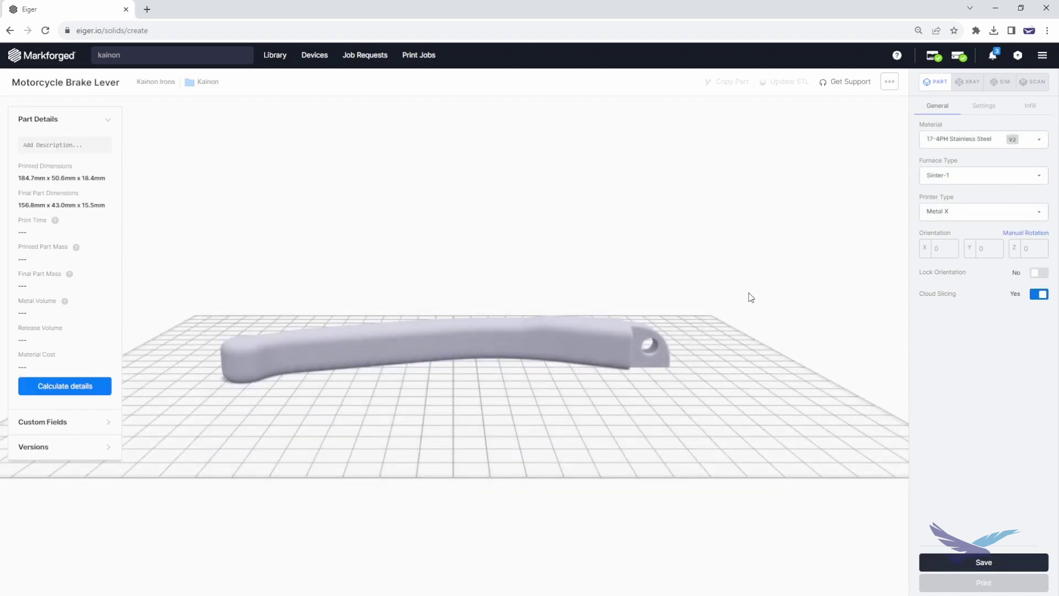
mouse_move(750, 295)
left_mouse_down()
mouse_move(655, 293)
mouse_move(759, 298)
left_mouse_up()
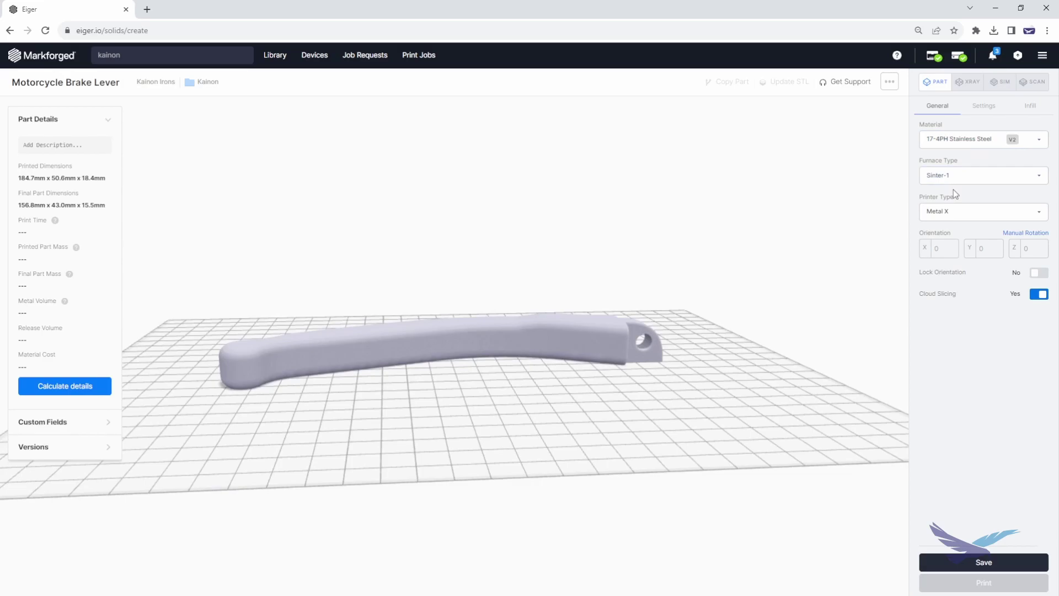
left_click(44, 387)
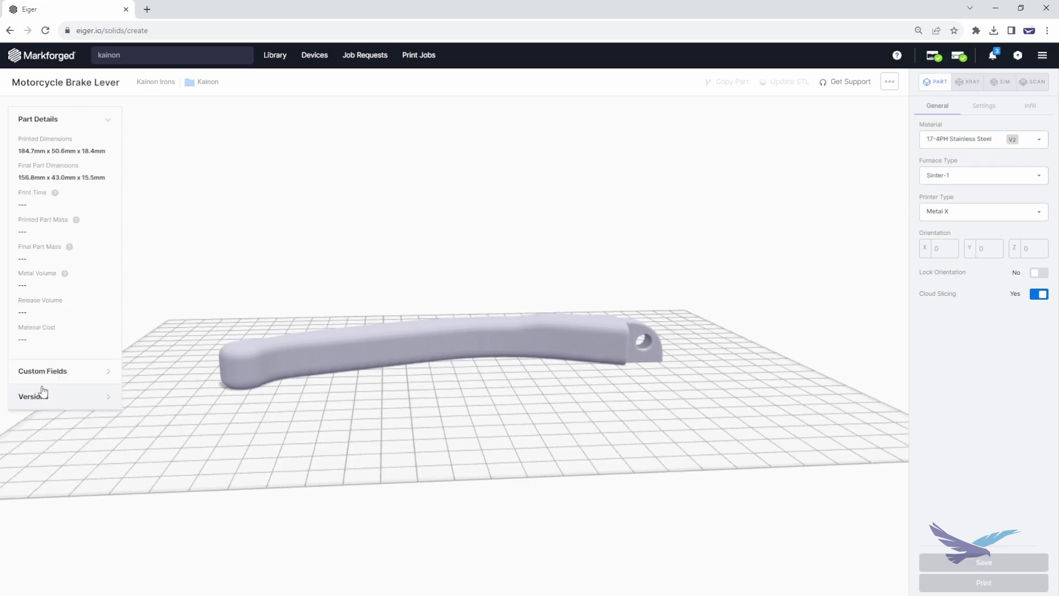
left_click_drag(526, 428, 655, 425)
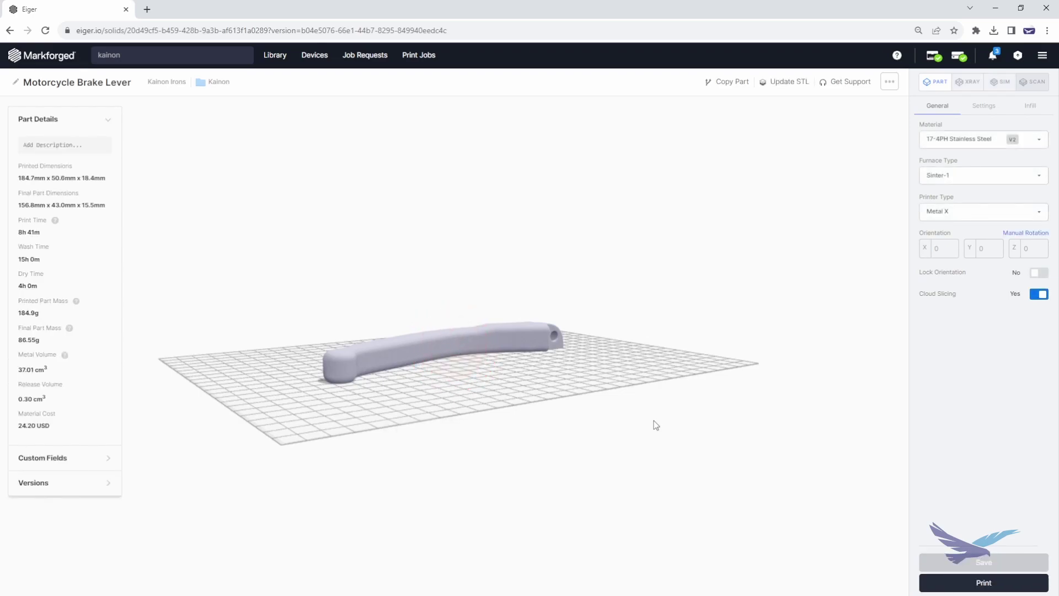
- Open the simulation for the brake lever and create anchors on the two parallel faces around the pivot holes
left_click(1002, 82)
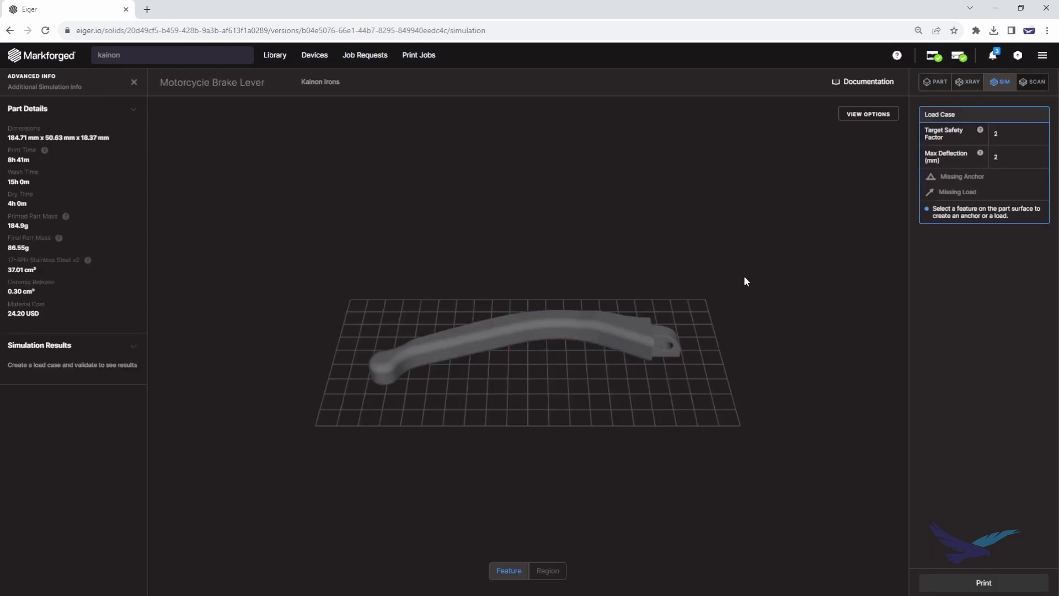
left_click_drag(600, 410, 395, 430)
scroll(728, 399, "up", 2)
left_click(687, 413)
left_click(751, 437)
left_click(395, 430)
left_click(435, 443)
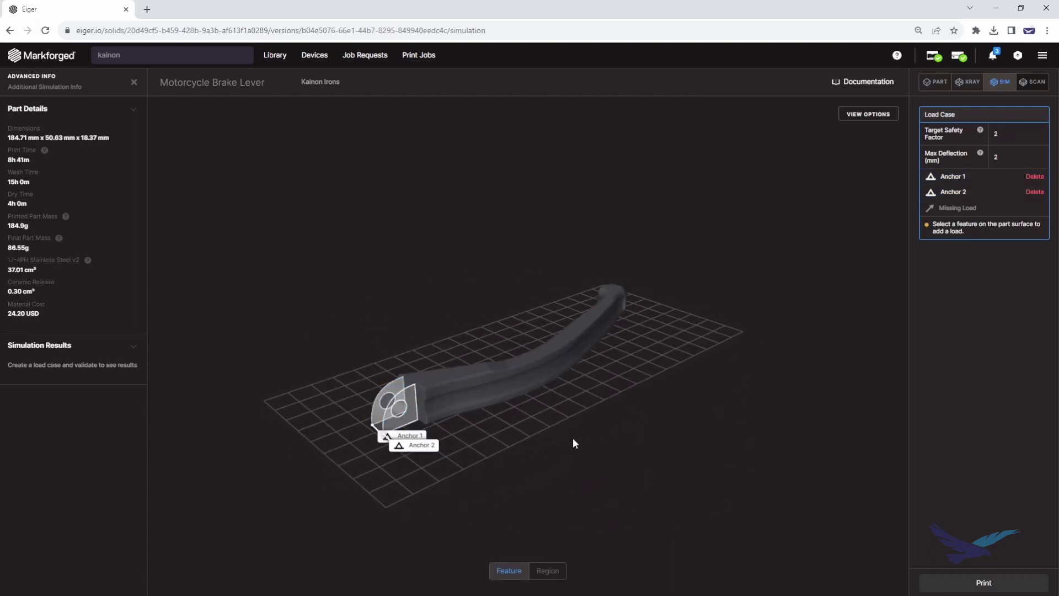
- Create a 600 N feature load on the flat side face of the lever's grip, with the second direction angle set to 180°
left_click_drag(573, 438, 463, 330)
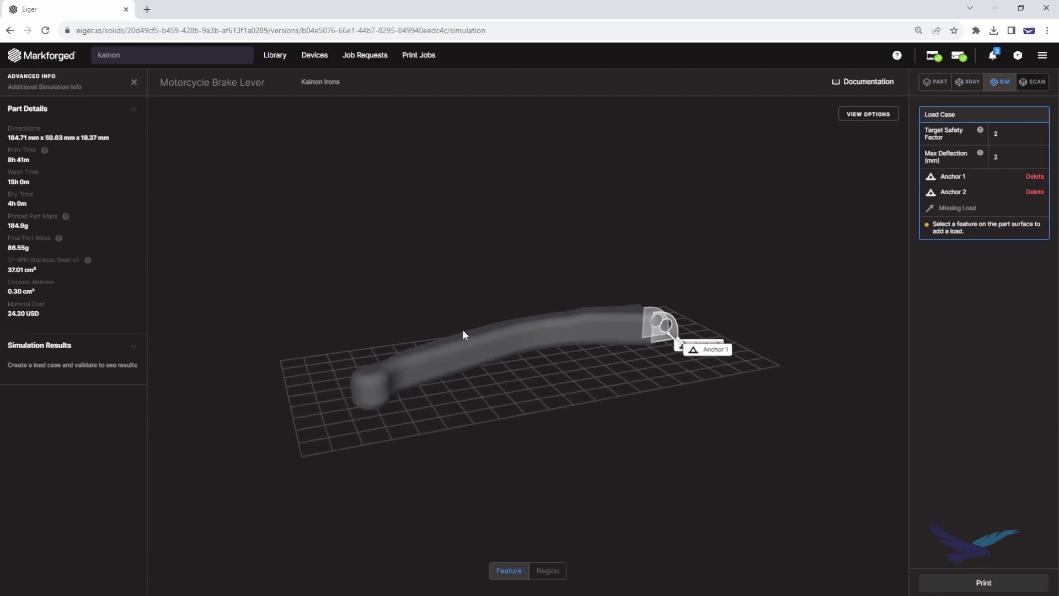
left_click(462, 362)
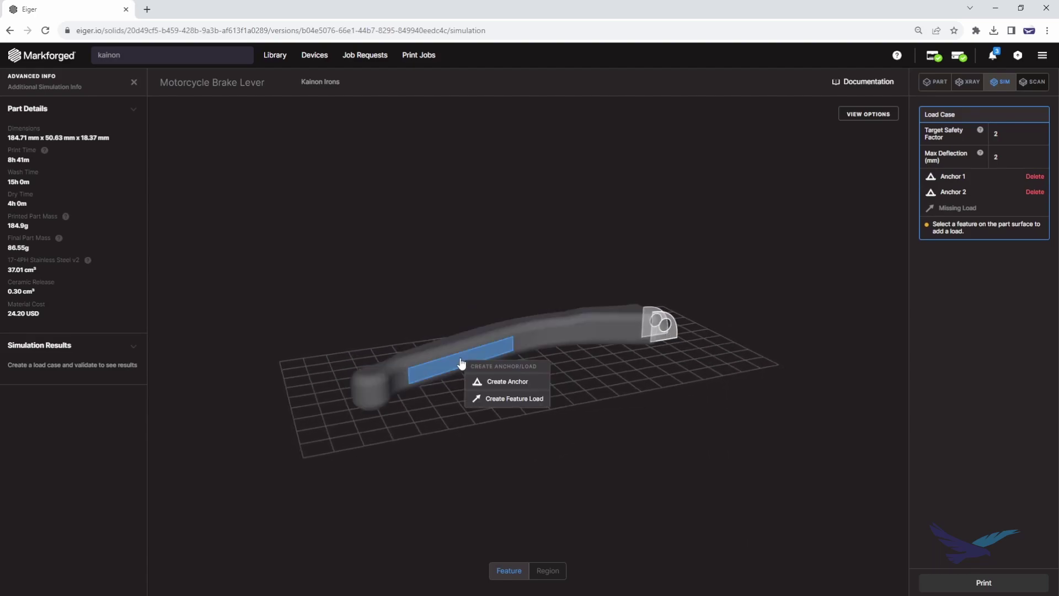
left_click(495, 400)
left_click_drag(605, 398, 448, 500)
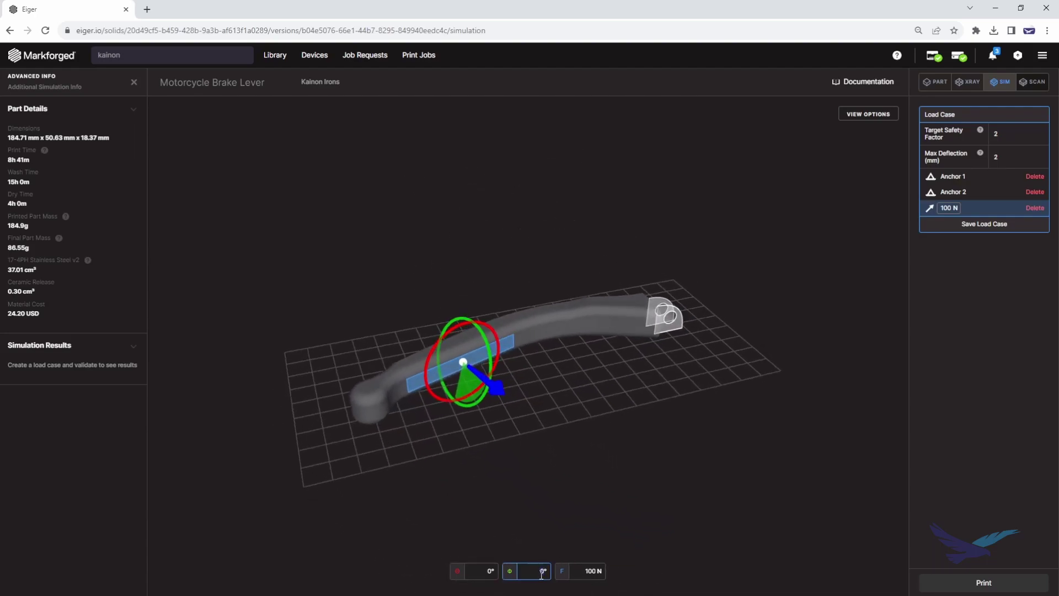
type("180")
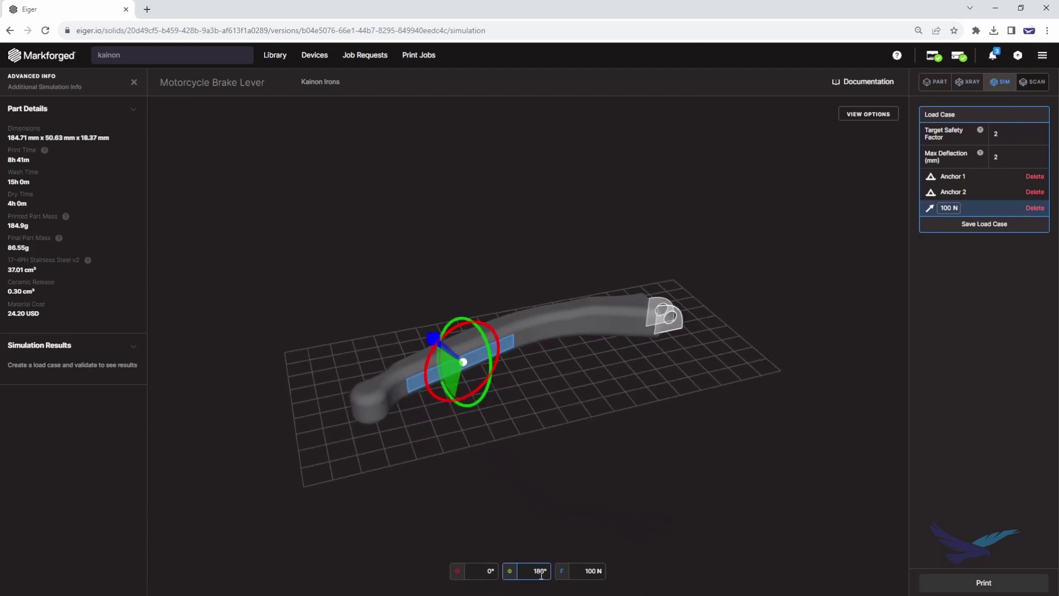
left_click(586, 570)
type("6")
key("Return")
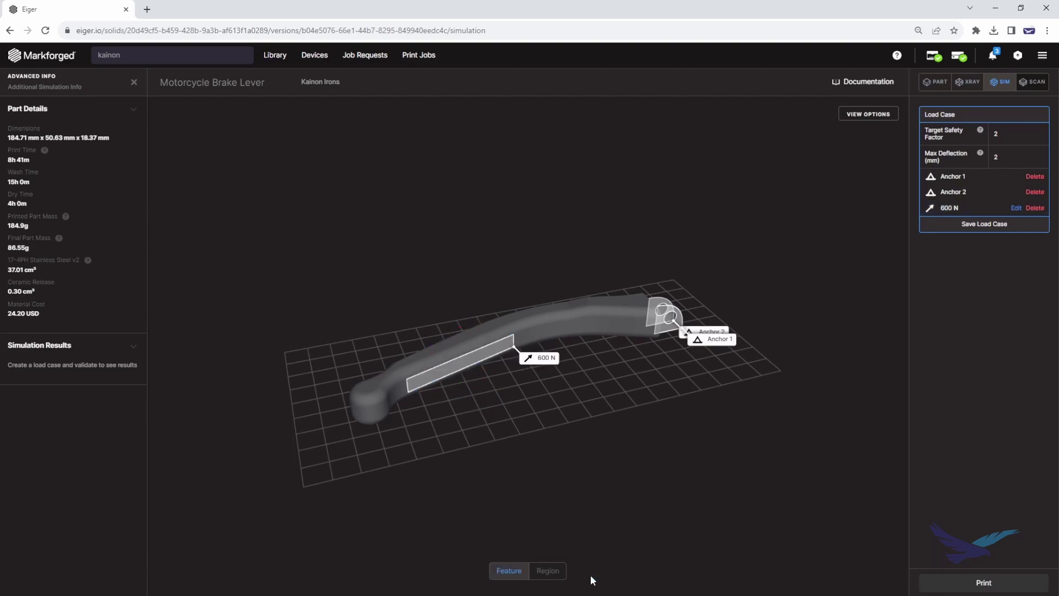
- Save and validate the load case, and examine the lever's simulated displacement
left_click(978, 221)
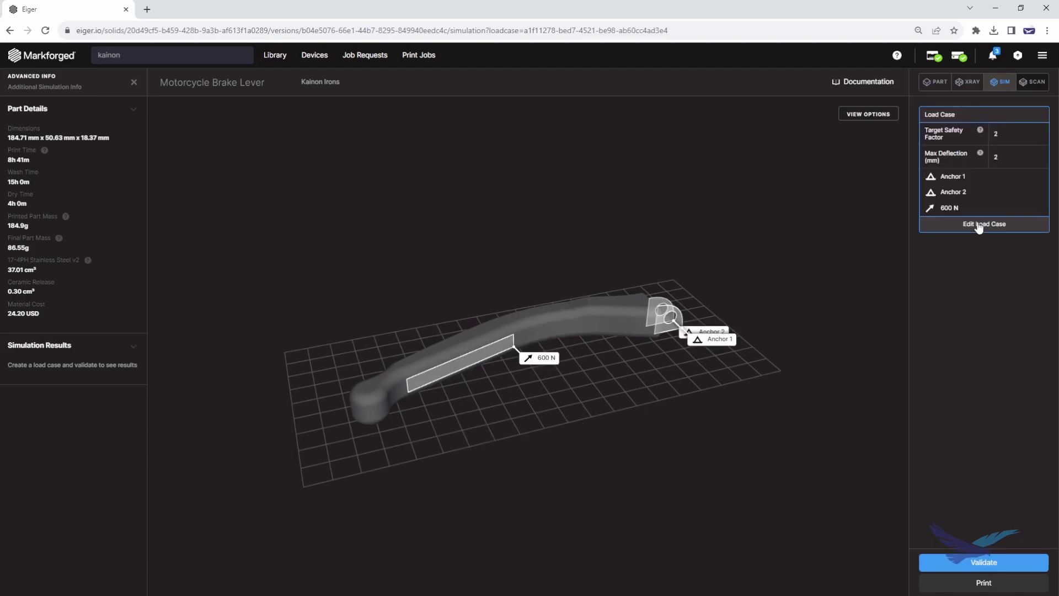
left_click(968, 560)
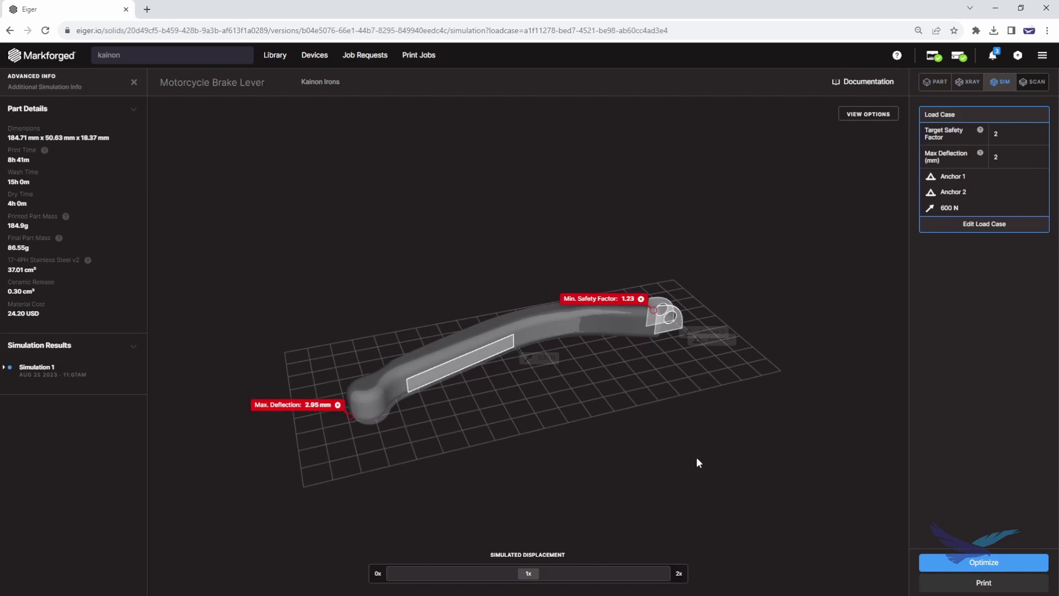
left_click_drag(548, 451, 425, 555)
left_click_drag(527, 570, 509, 558)
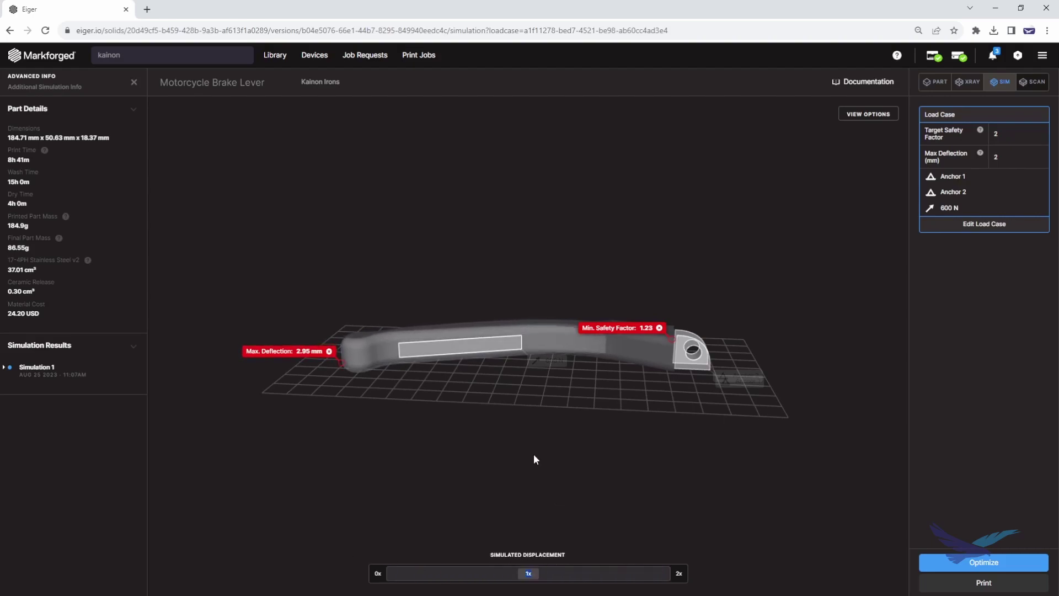
left_click_drag(534, 454, 575, 472)
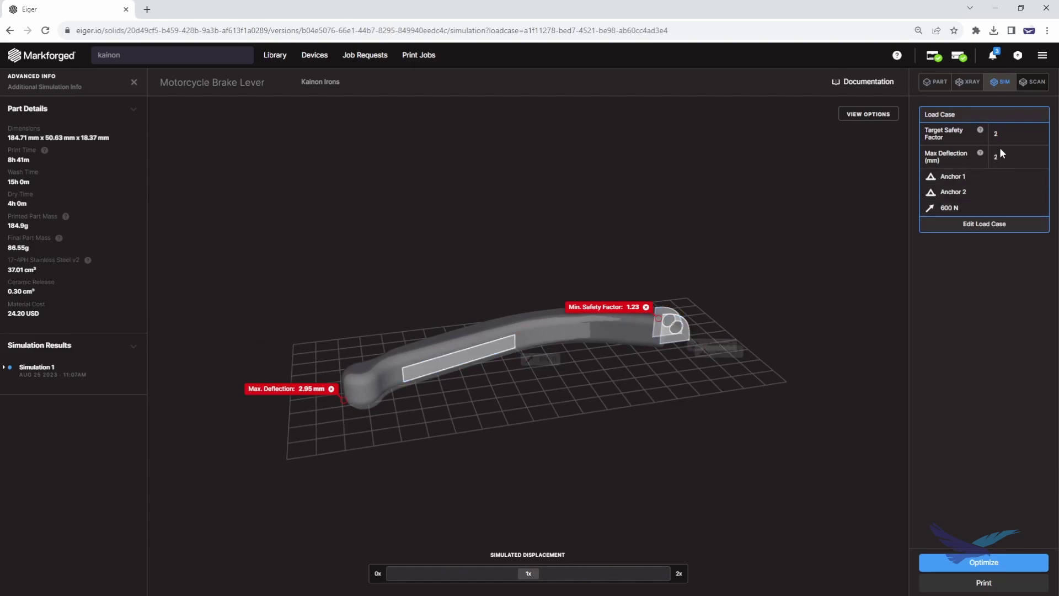
- Optimize the lever for the load case and apply the Triangular optimization from the comparison of results
left_click(965, 561)
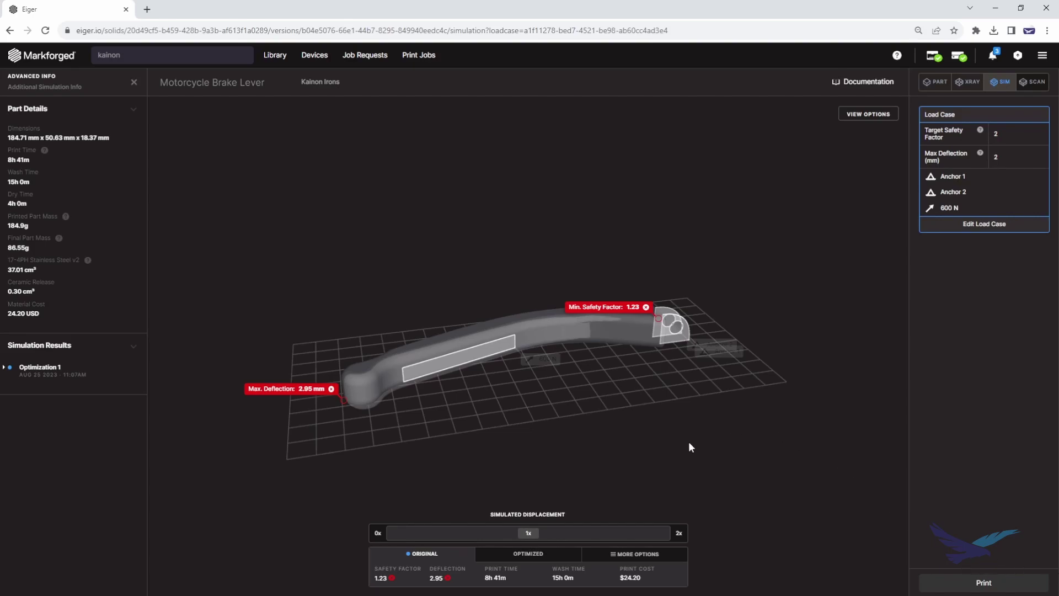
left_click_drag(689, 442, 652, 464)
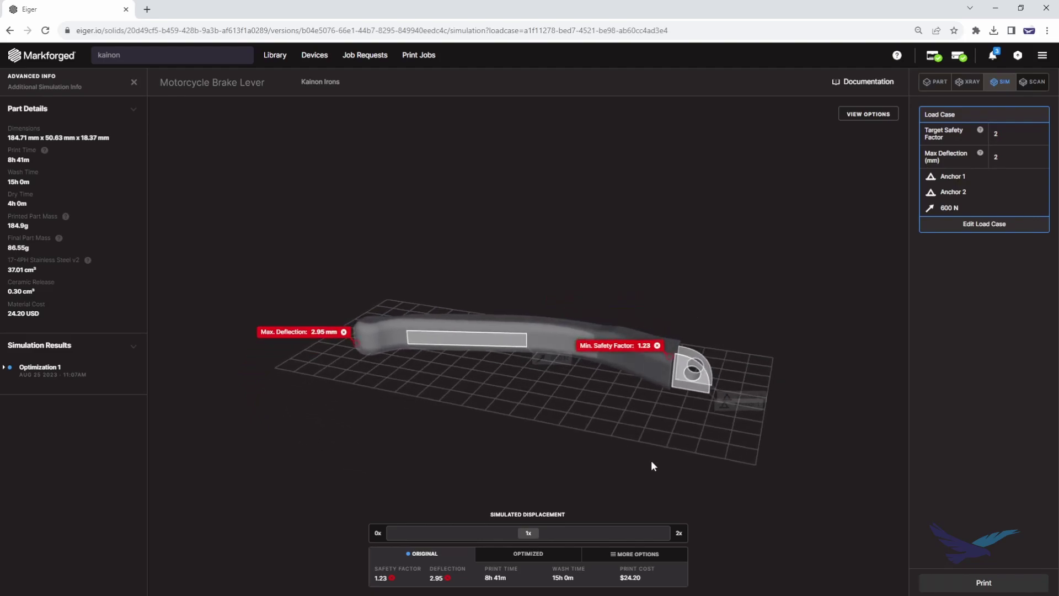
left_click(609, 556)
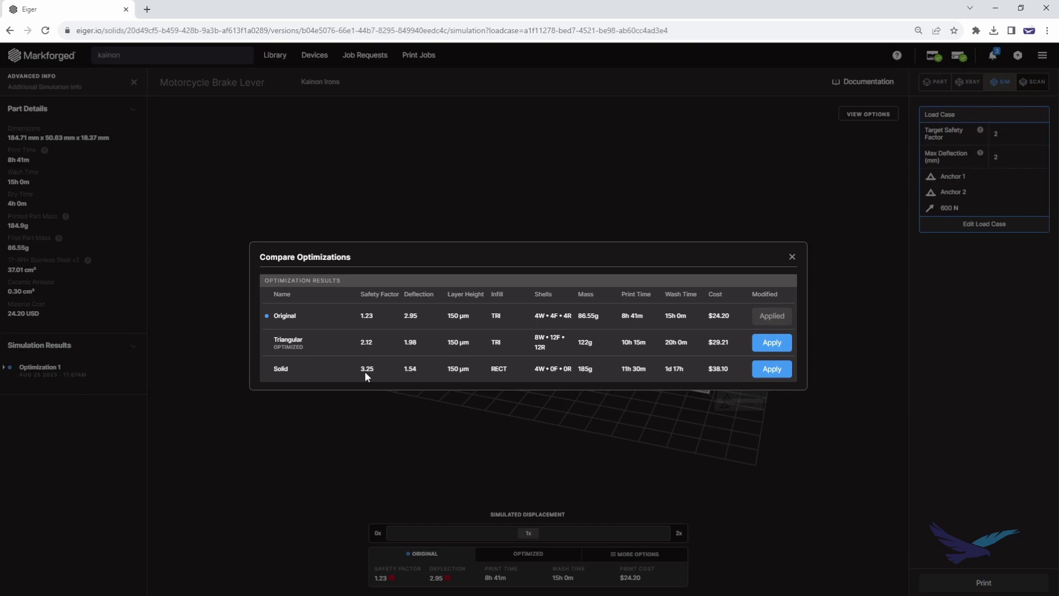
left_click(762, 344)
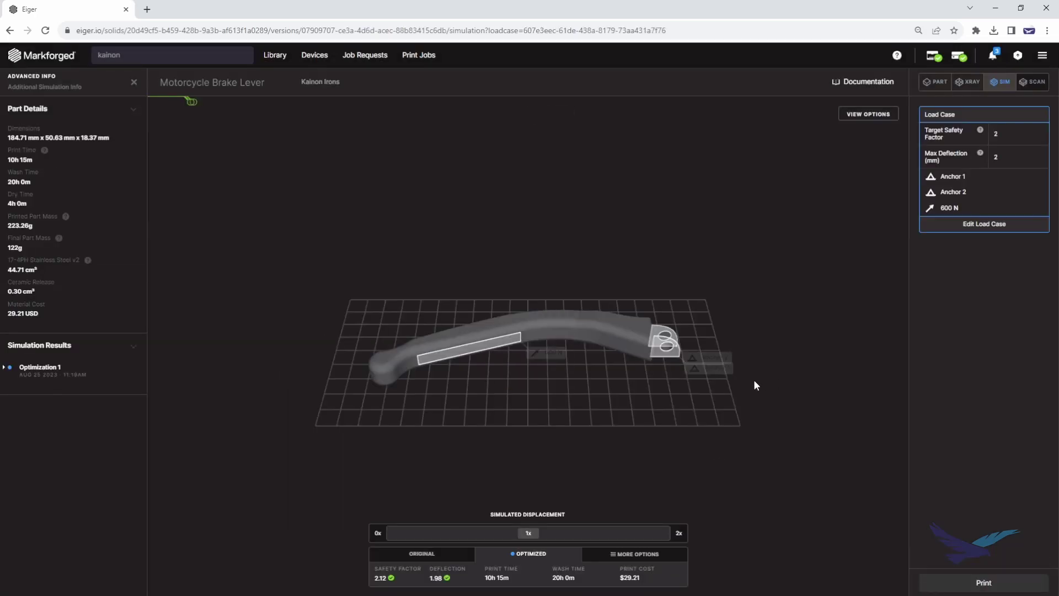
left_click_drag(588, 412, 600, 382)
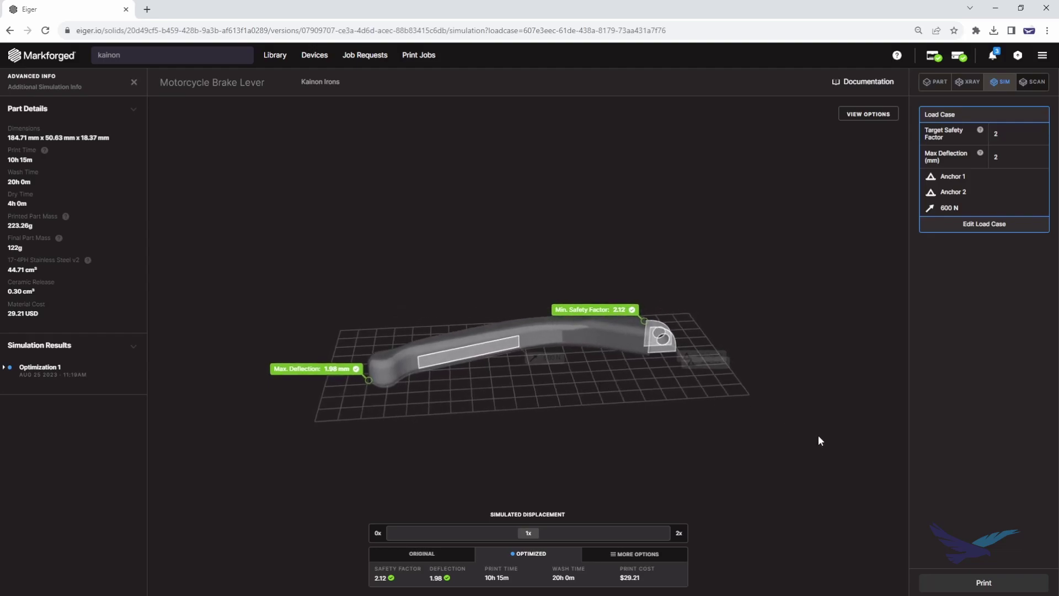